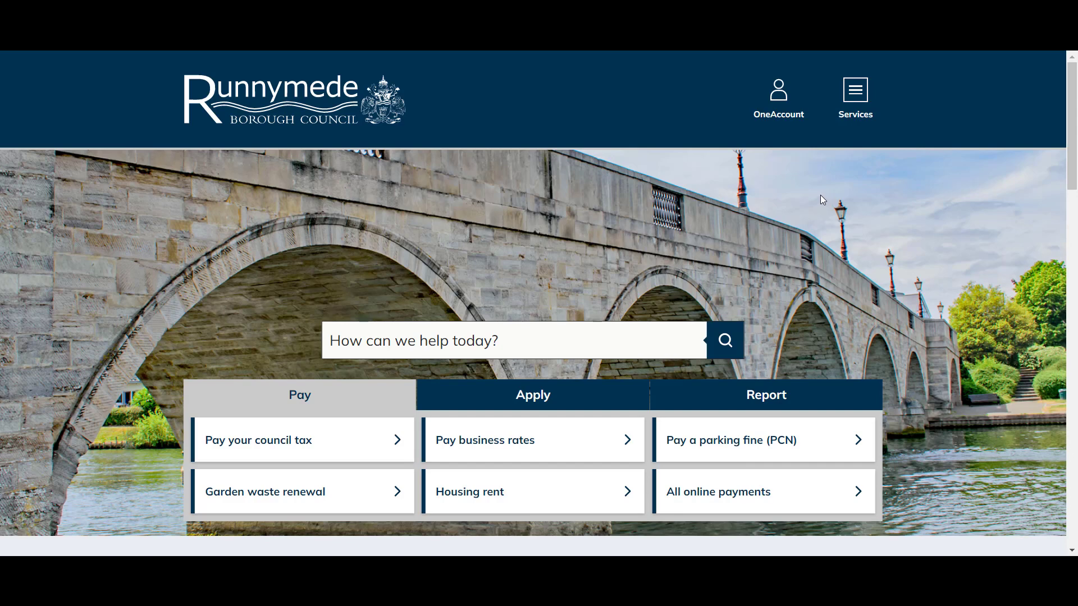
# Open 'Access Council tax online' from OneAccount and allow Northgate access to the account details
pyautogui.click(788, 111)
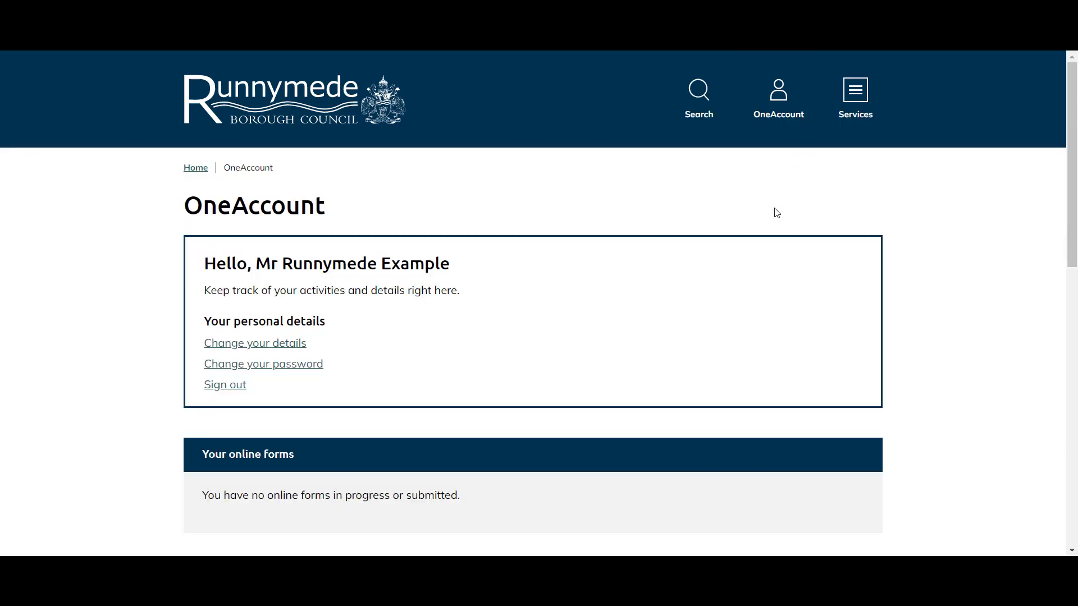
pyautogui.moveTo(1070, 132); pyautogui.dragTo(1066, 302)
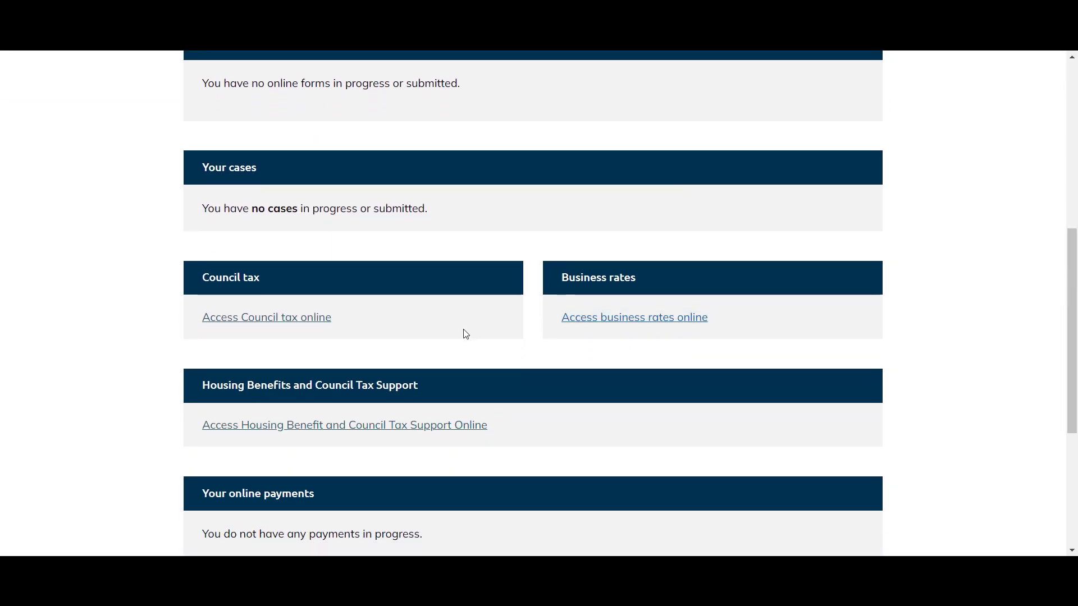
pyautogui.click(317, 325)
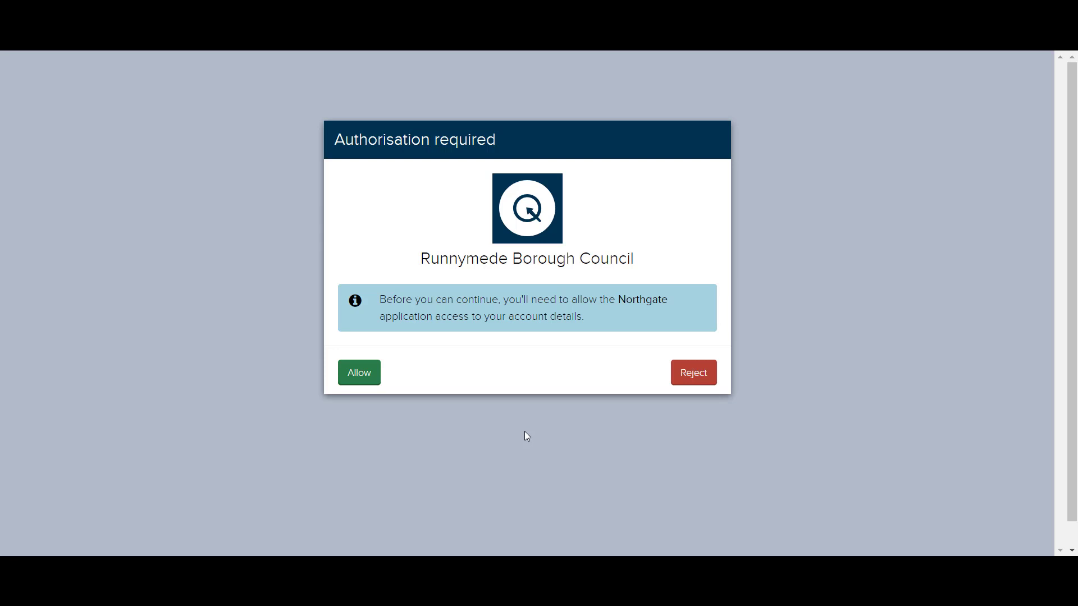
pyautogui.click(360, 375)
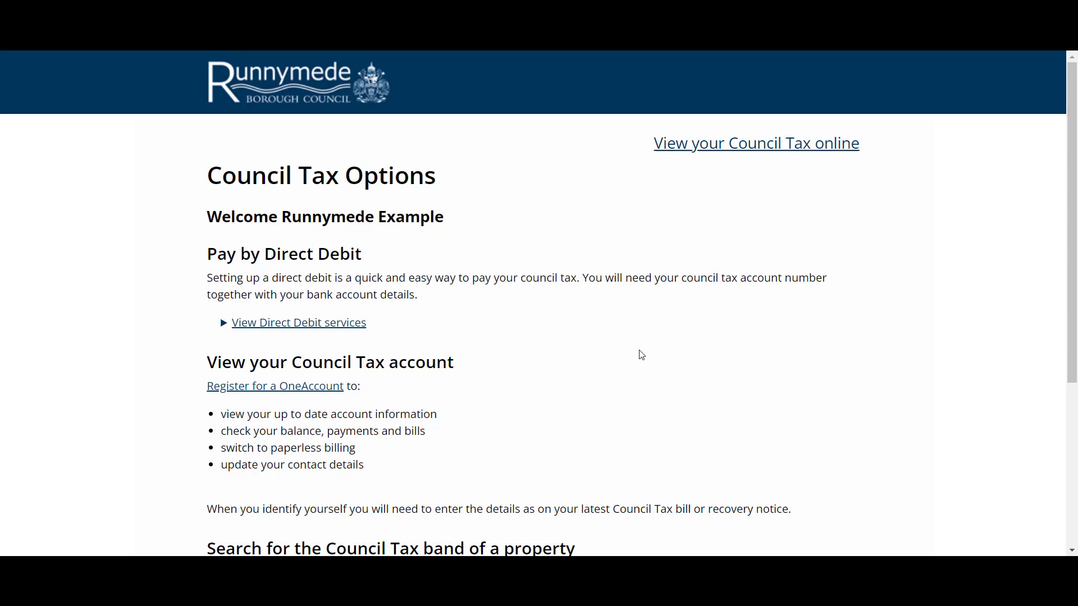
pyautogui.scroll(-4, 638, 354)
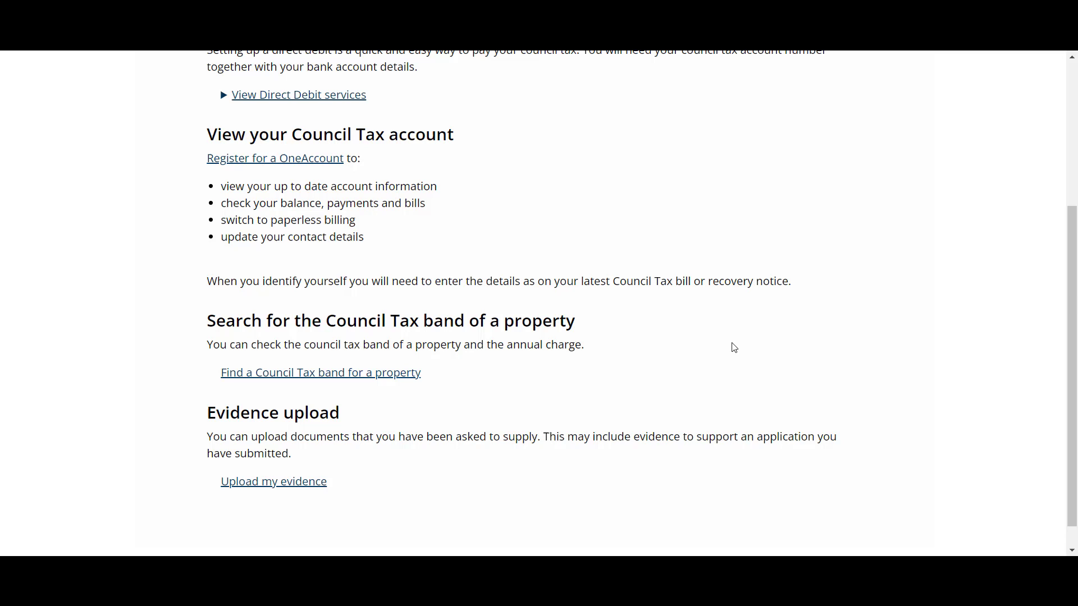
pyautogui.scroll(4, 734, 348)
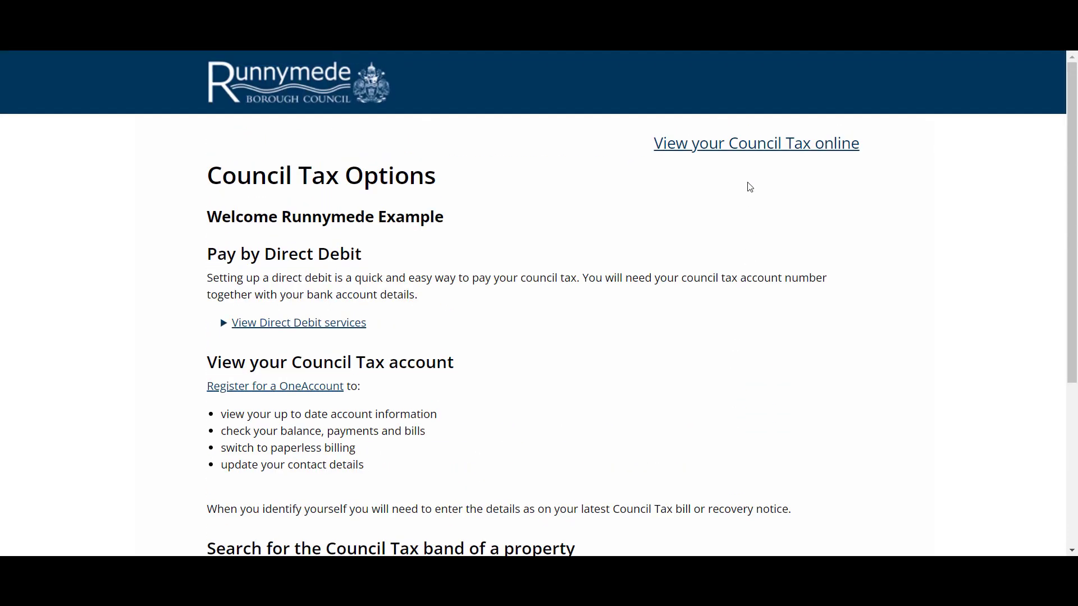
# Start the 'View your Council Tax online' registration and pick Organisation as the registrant type
pyautogui.click(740, 148)
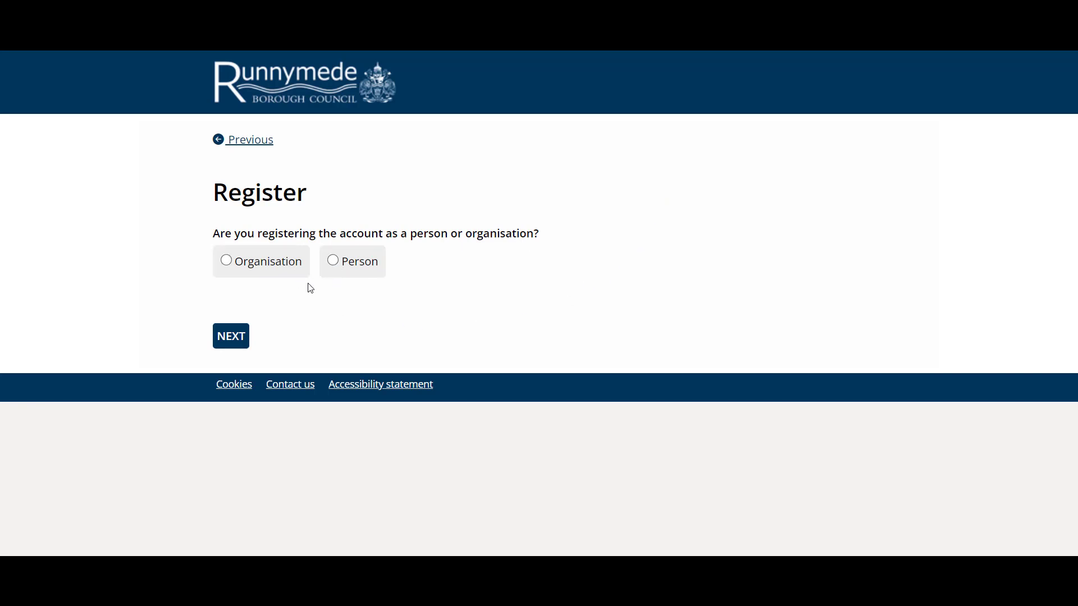
pyautogui.click(275, 269)
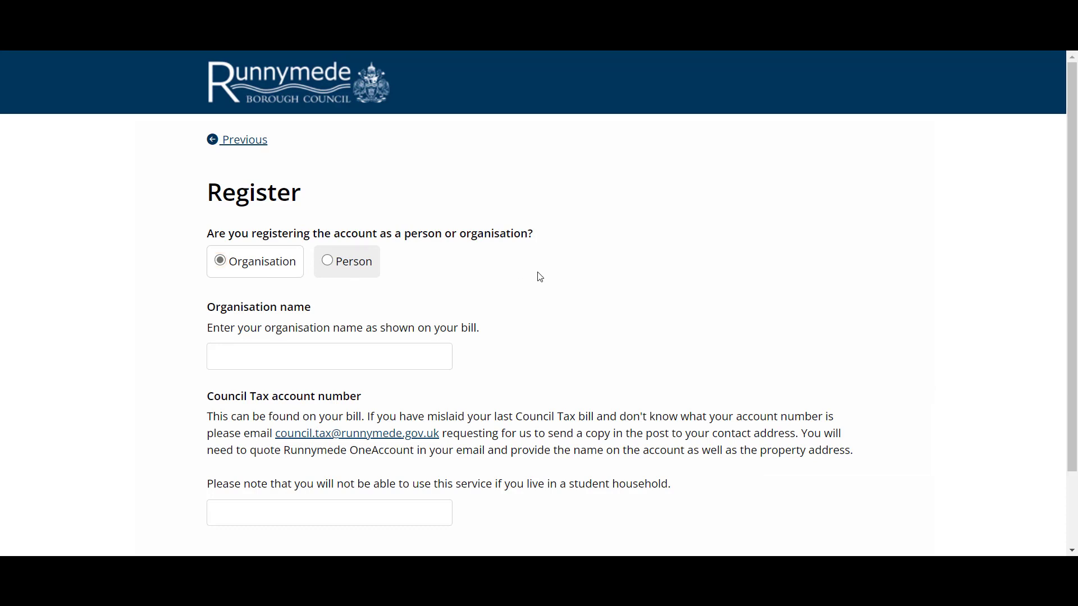
pyautogui.scroll(-2, 538, 276)
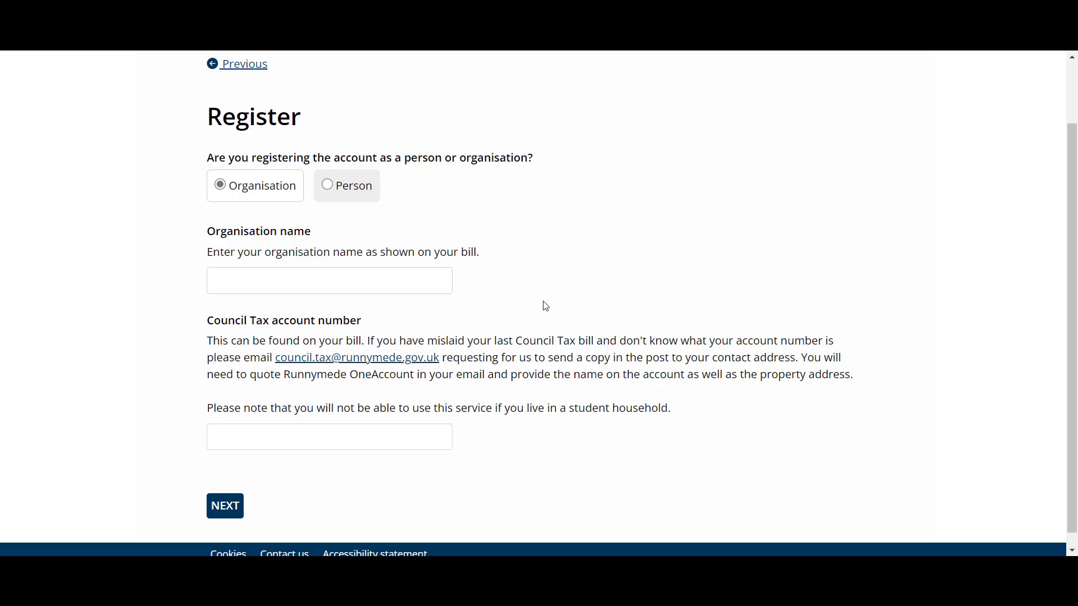
# Switch the registrant type to Person and enter the Council Tax account number
pyautogui.click(357, 195)
pyautogui.press('Tab')
pyautogui.scroll(-2, 578, 270)
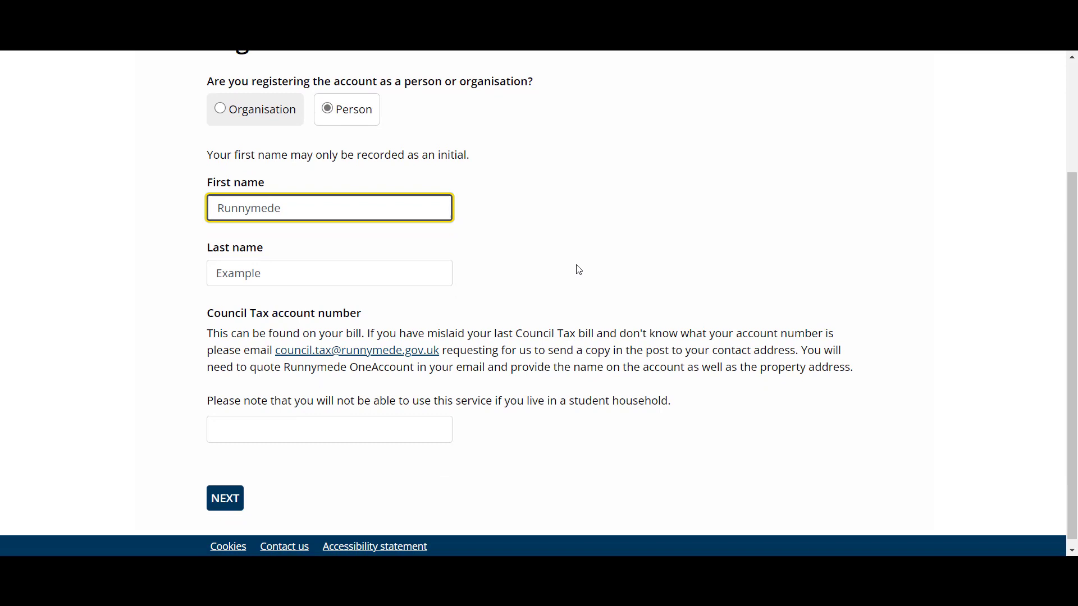
pyautogui.click(408, 437)
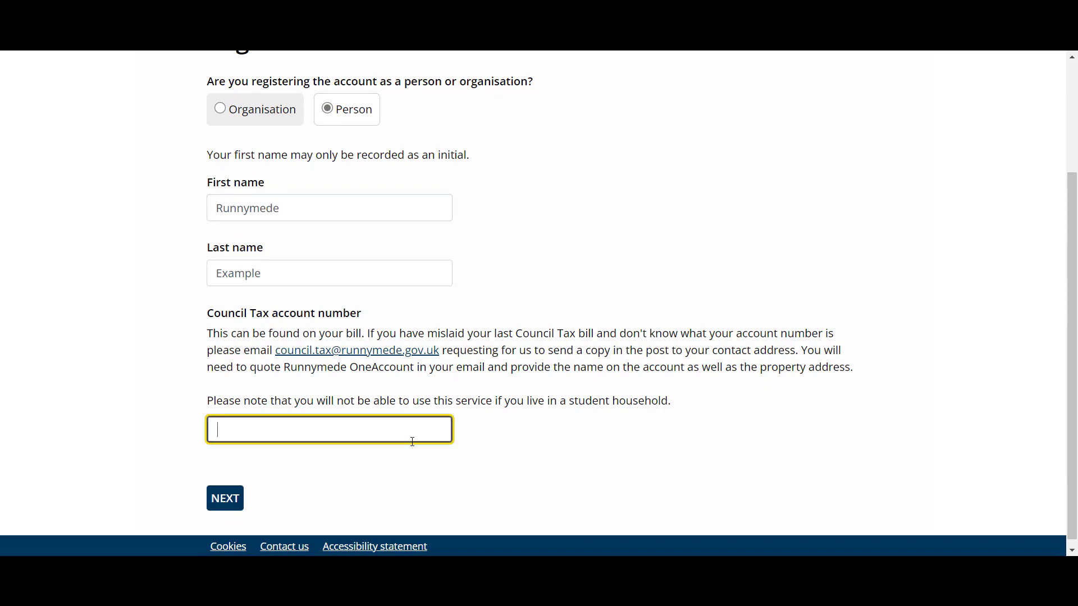
# Check the pre-filled first and last names, then submit the person details
pyautogui.hotkey('shift', 'Tab')
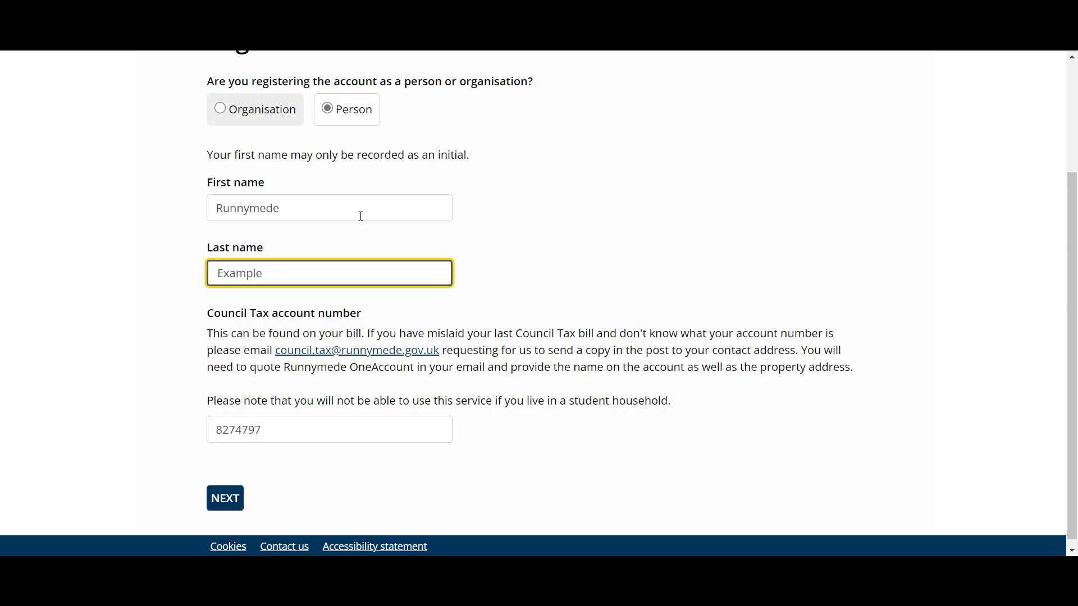
pyautogui.click(486, 216)
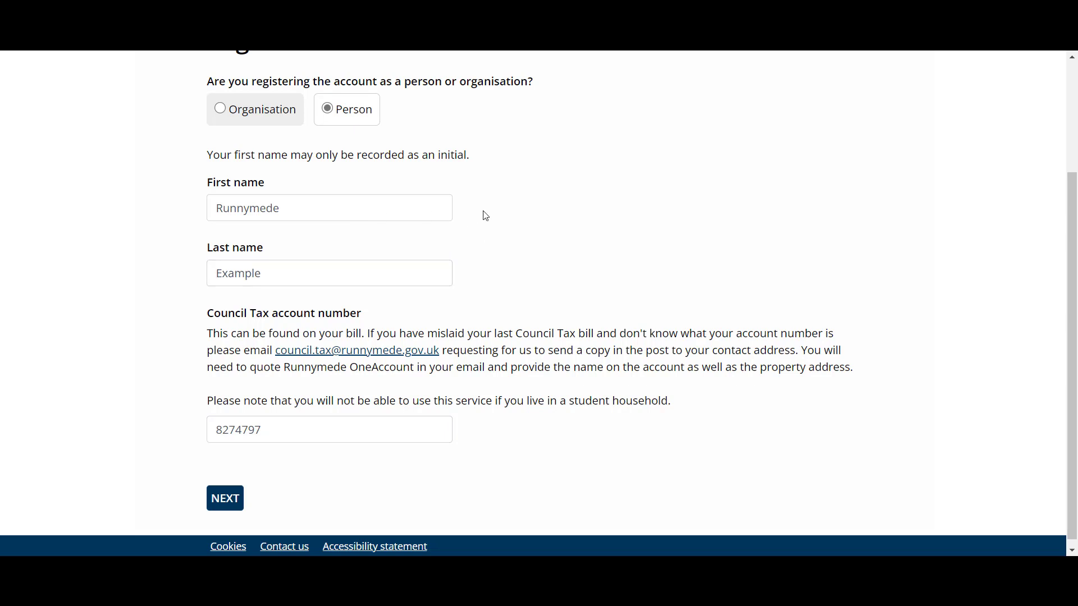
pyautogui.click(410, 209)
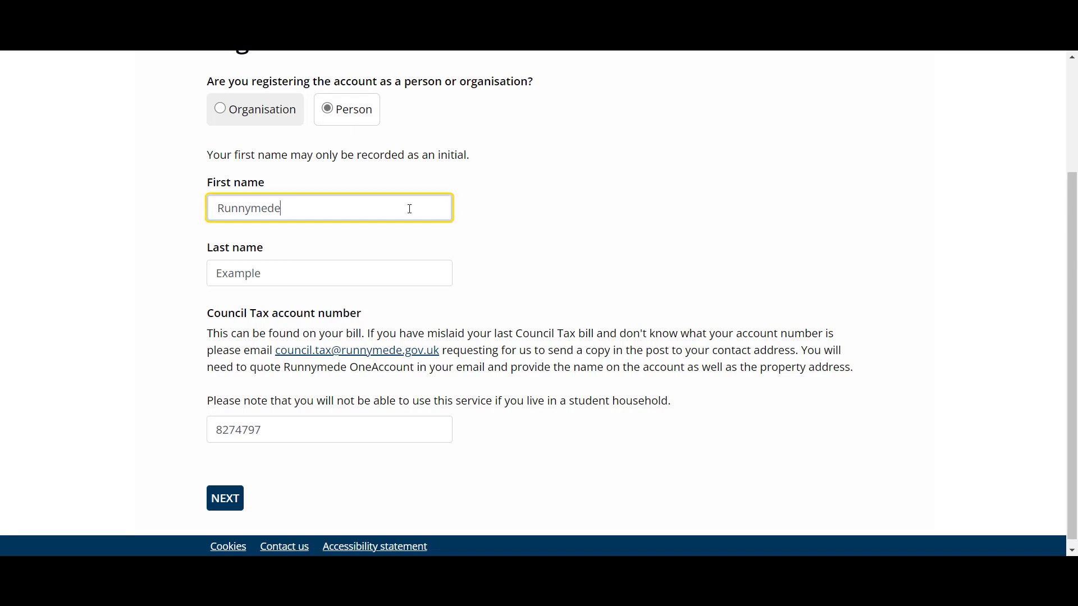
pyautogui.hotkey('shift', 'Left')
pyautogui.hotkey('shift', 'Left')
pyautogui.hotkey('shift', 'Left')
pyautogui.hotkey('shift', 'Left')
pyautogui.hotkey('shift', 'Left')
pyautogui.hotkey('shift', 'Left')
pyautogui.hotkey('shift', 'Left')
pyautogui.hotkey('shift', 'Left')
pyautogui.hotkey('shift', 'Left')
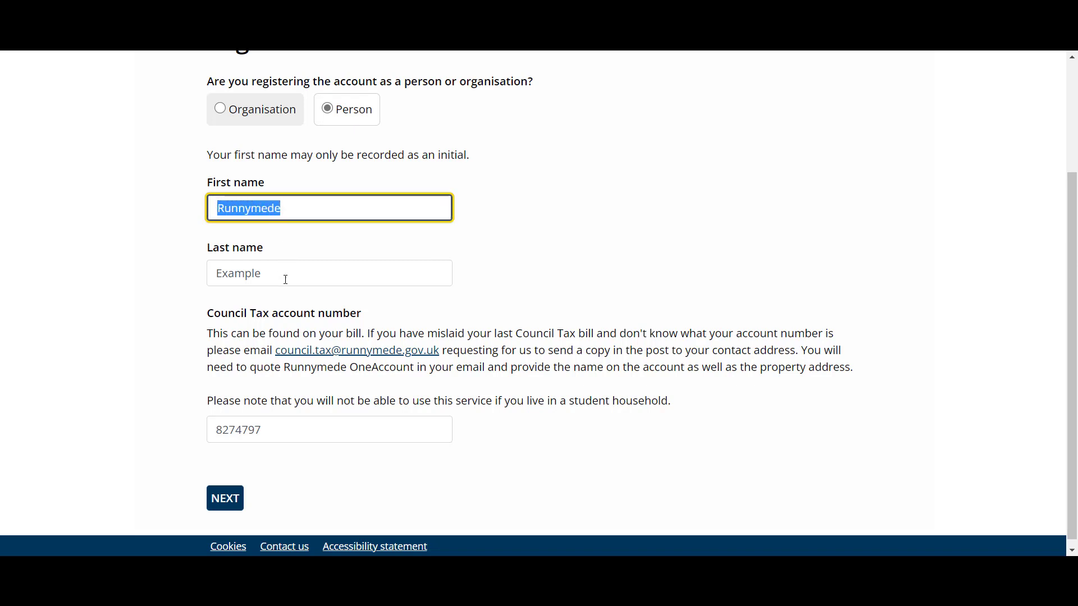
pyautogui.click(287, 273)
pyautogui.hotkey('shift', 'Left')
pyautogui.hotkey('shift', 'Left')
pyautogui.hotkey('shift', 'Left')
pyautogui.hotkey('shift', 'Left')
pyautogui.hotkey('shift', 'Left')
pyautogui.hotkey('shift', 'Left')
pyautogui.hotkey('shift', 'Left')
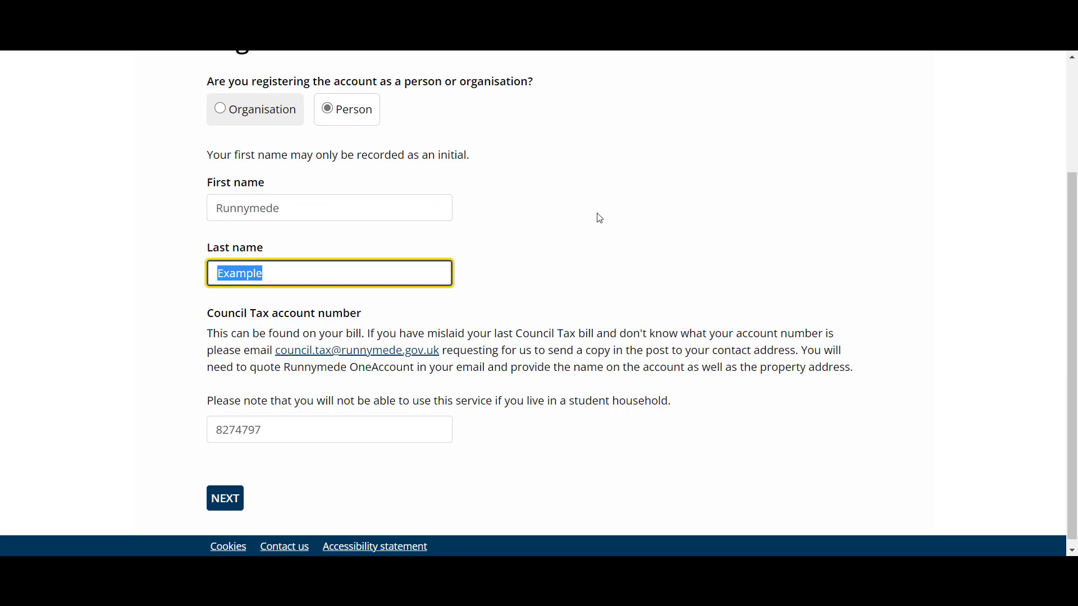
pyautogui.click(598, 214)
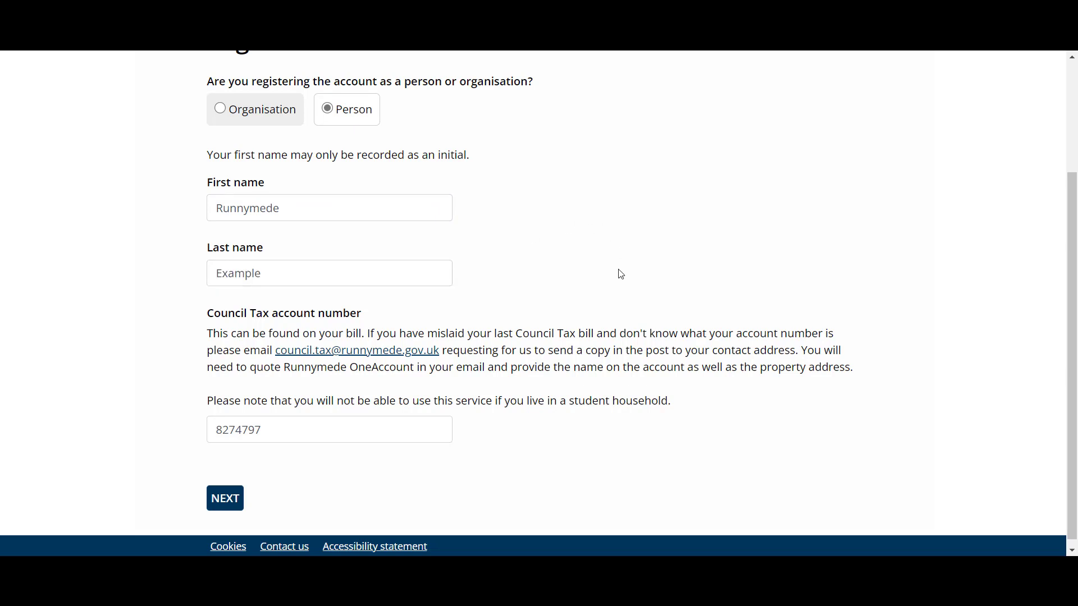
pyautogui.click(227, 507)
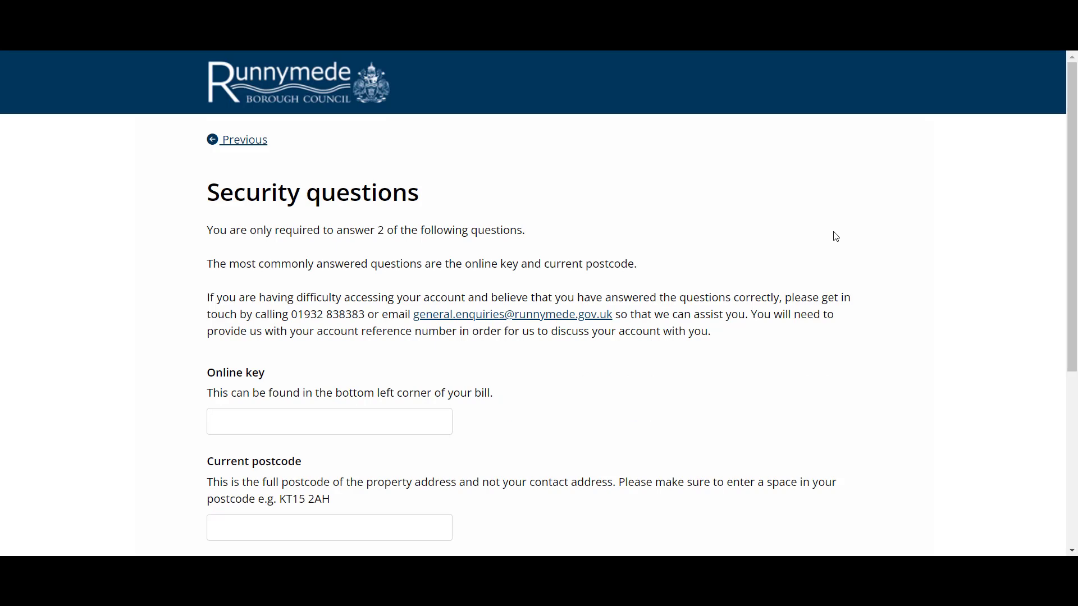
# Answer the security questions with the account's online key and current property postcode, and submit
pyautogui.moveTo(1071, 223); pyautogui.dragTo(1073, 287)
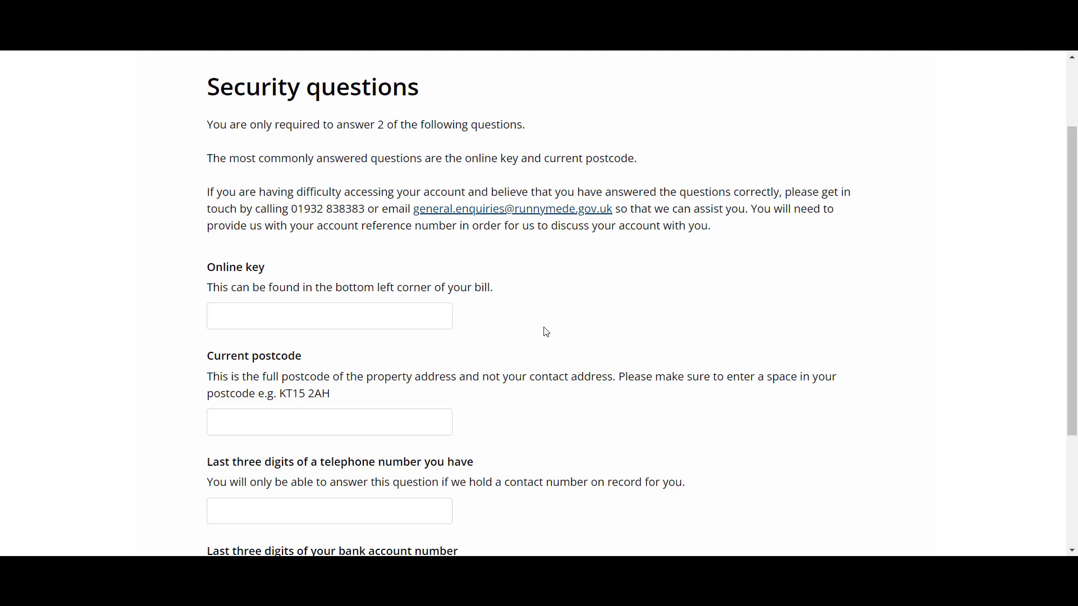
pyautogui.click(446, 316)
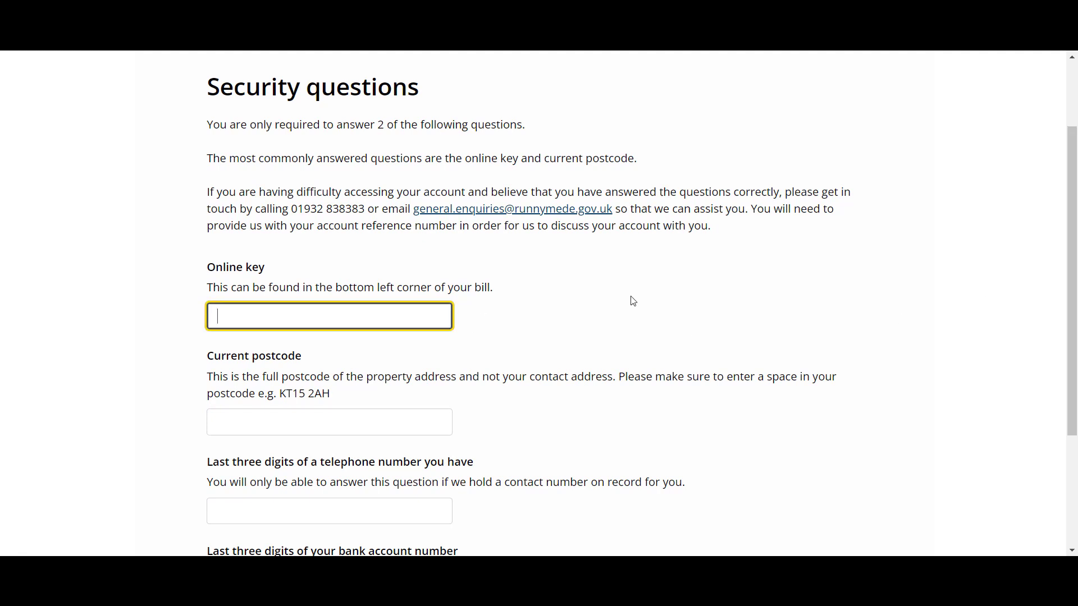
pyautogui.click(412, 423)
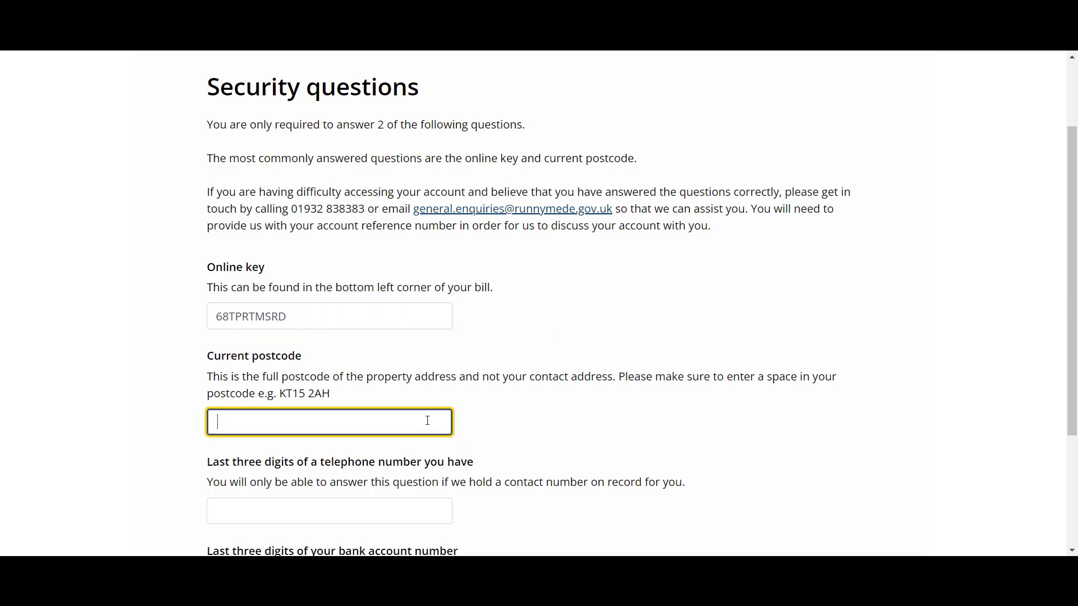
pyautogui.write('KT15 2AH')
pyautogui.click(600, 429)
pyautogui.moveTo(1072, 324); pyautogui.dragTo(1069, 433)
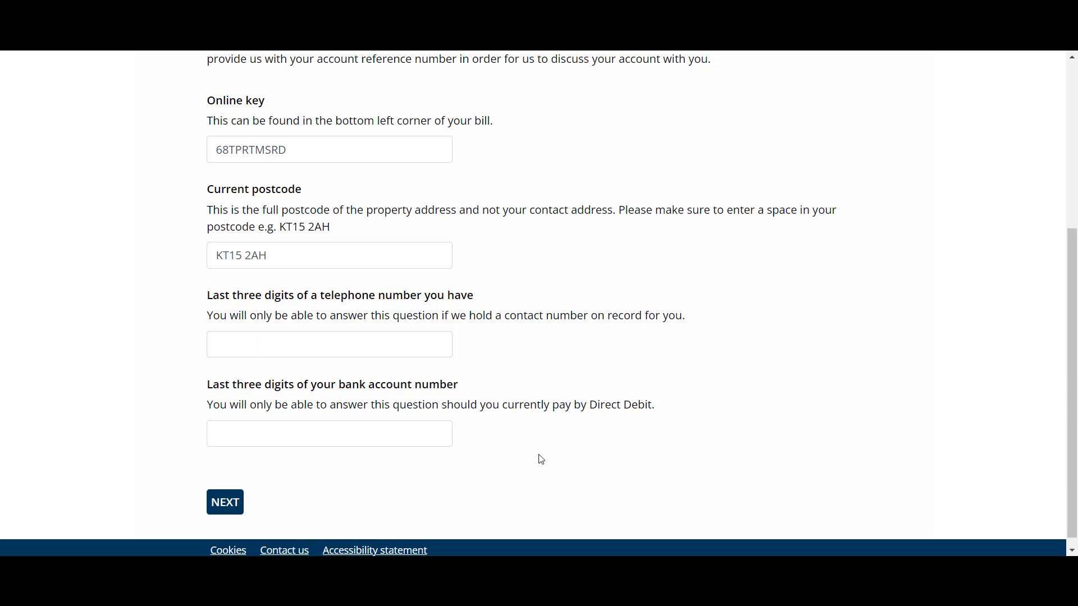
pyautogui.click(228, 506)
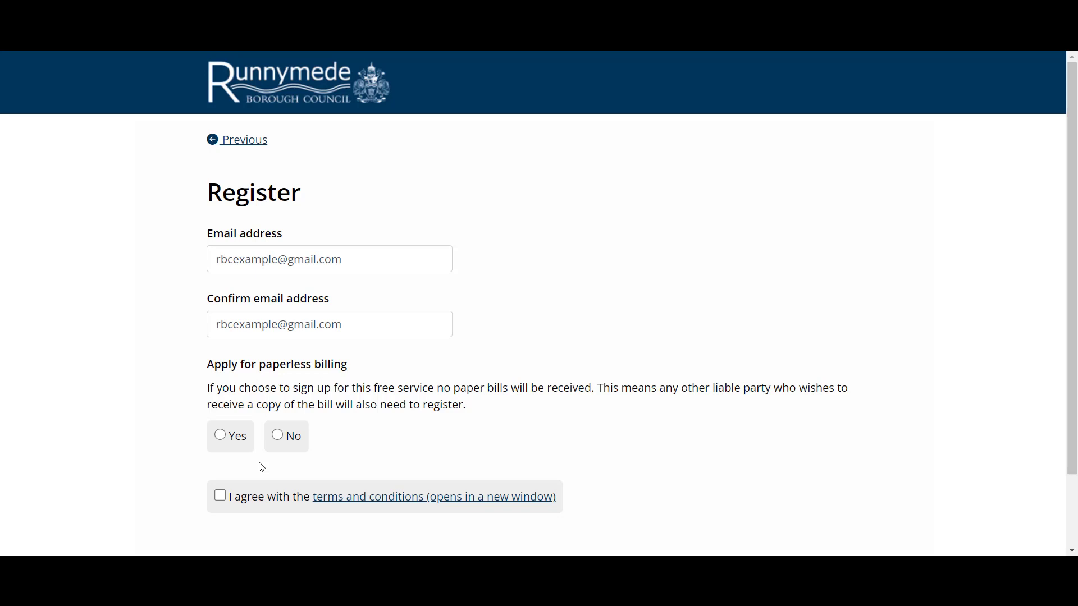
# Choose Yes for paperless billing, agree to the terms and conditions, and submit the registration
pyautogui.click(235, 441)
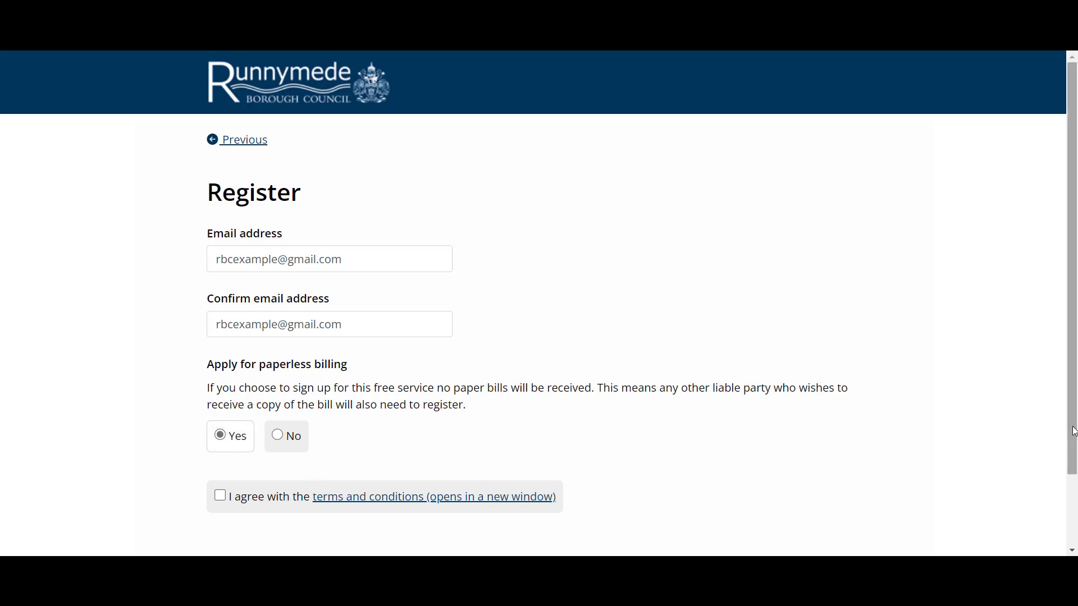
pyautogui.moveTo(1072, 435); pyautogui.dragTo(1059, 481)
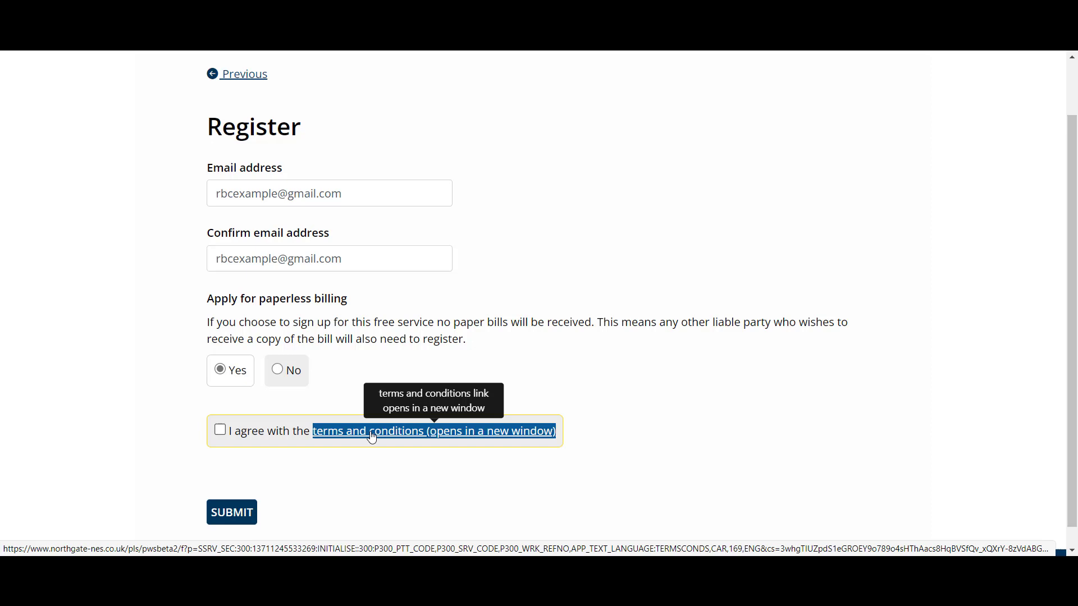
pyautogui.click(219, 432)
pyautogui.click(241, 512)
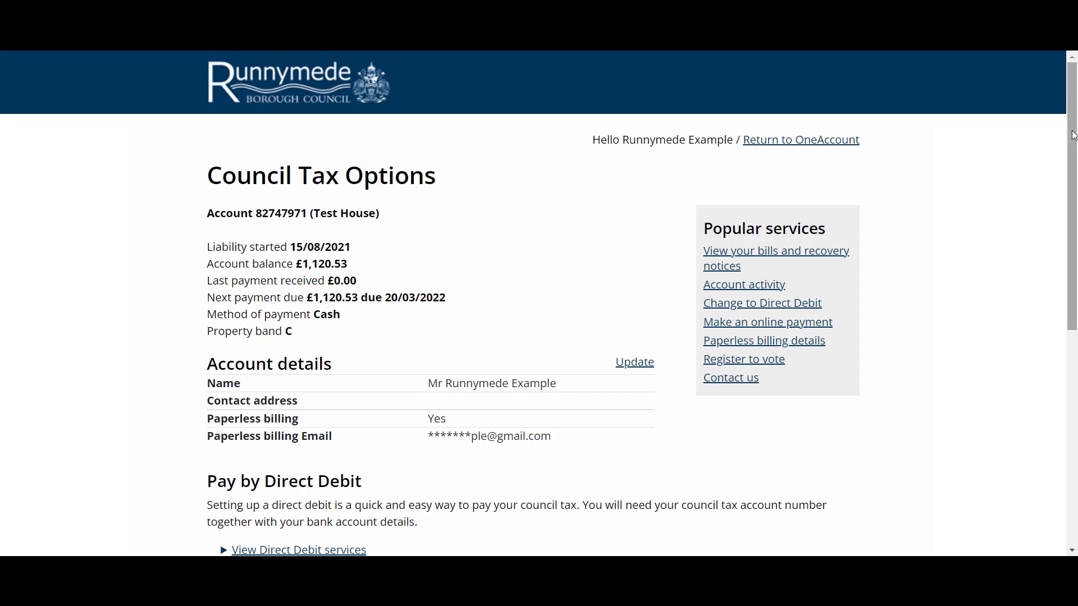
# Review the £1,120.53 balance and Popular services: bills and recovery notices, account activity, Direct Debit
pyautogui.moveTo(1073, 136); pyautogui.dragTo(1072, 171)
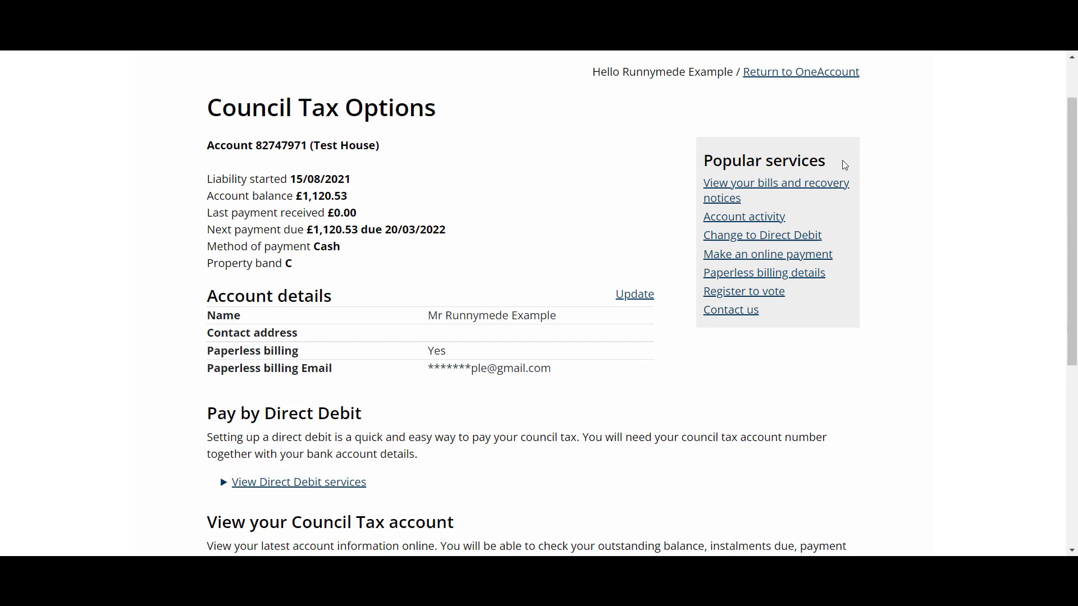
pyautogui.click(834, 185)
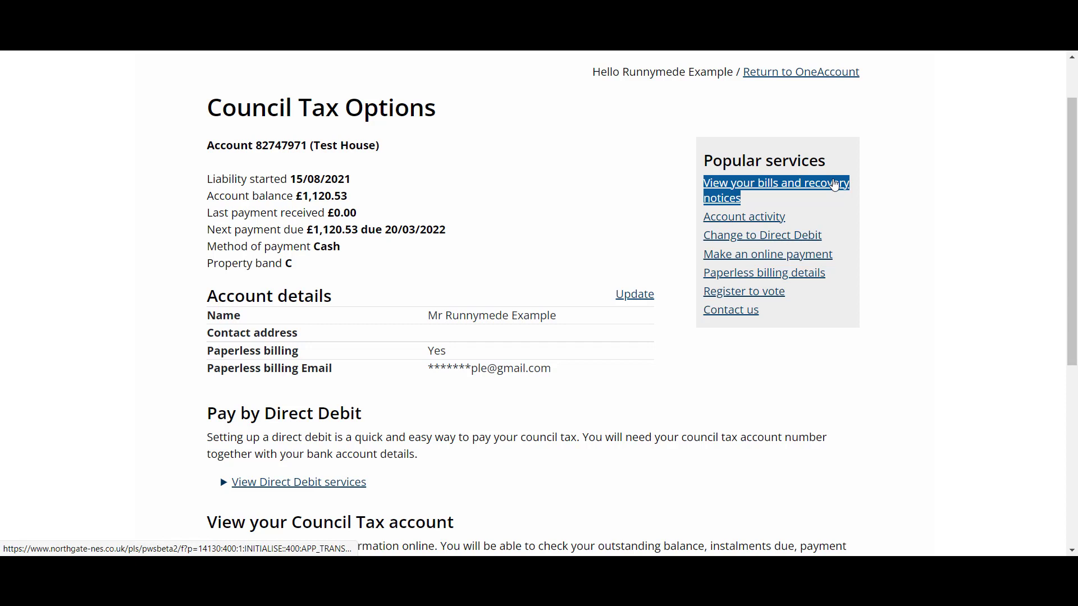
pyautogui.click(777, 218)
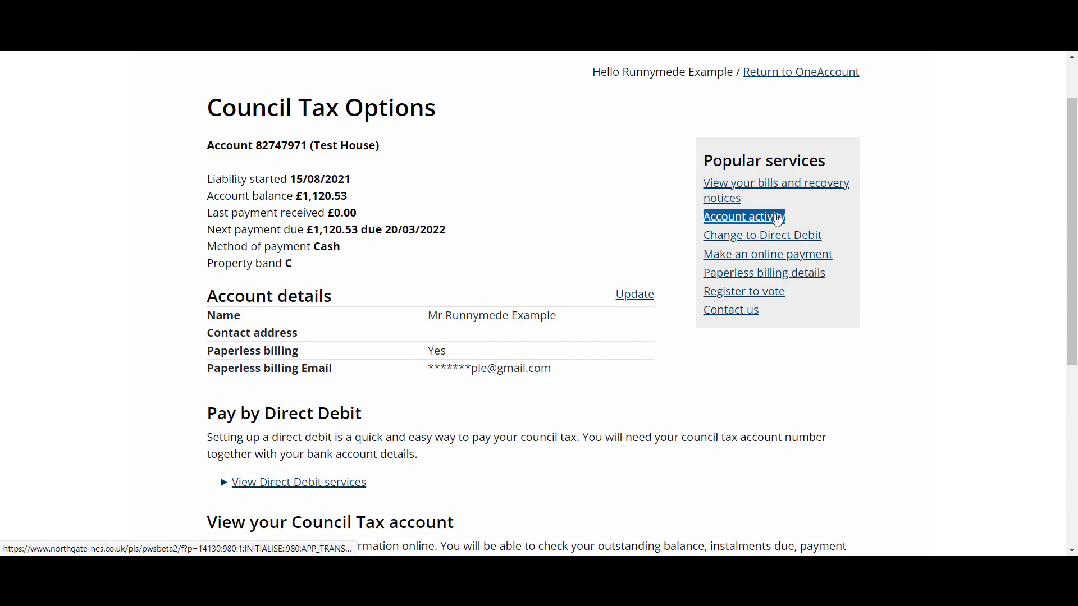
pyautogui.click(787, 239)
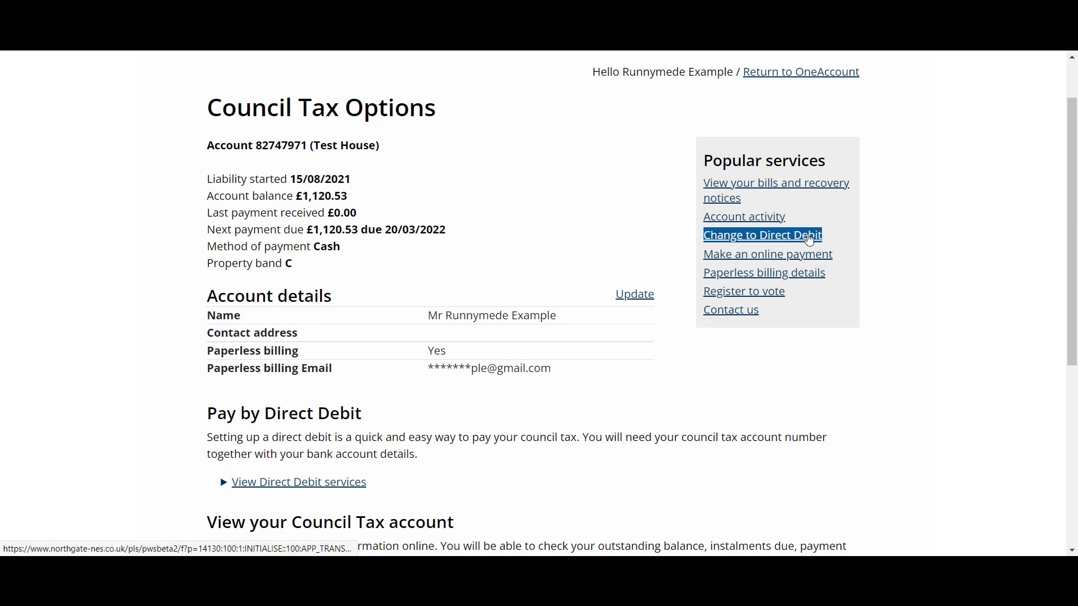
pyautogui.click(881, 228)
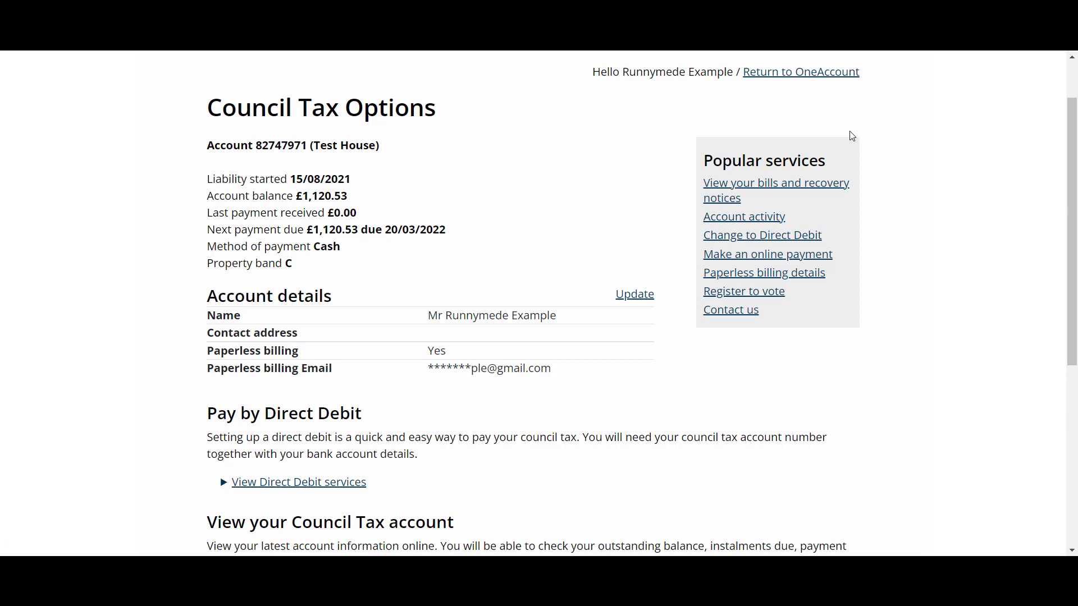